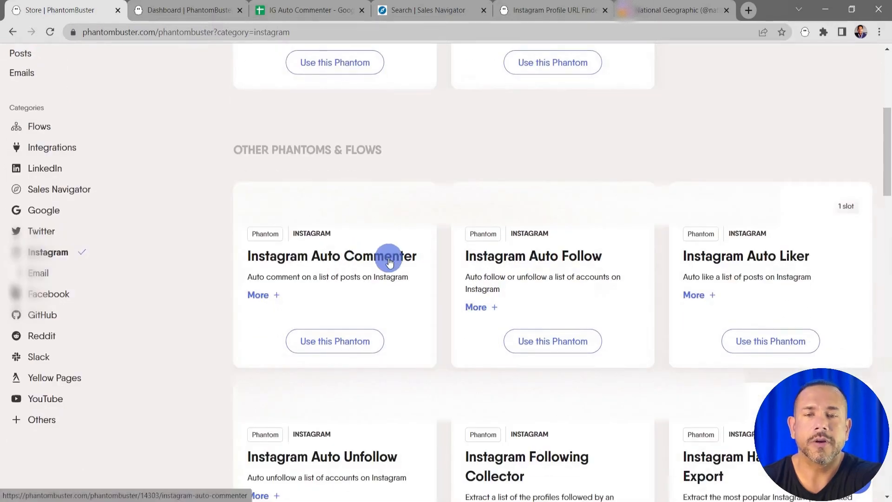
Open the Instagram Auto Commenter Phantom's page and review its overview and tutorial.
left_click(388, 258)
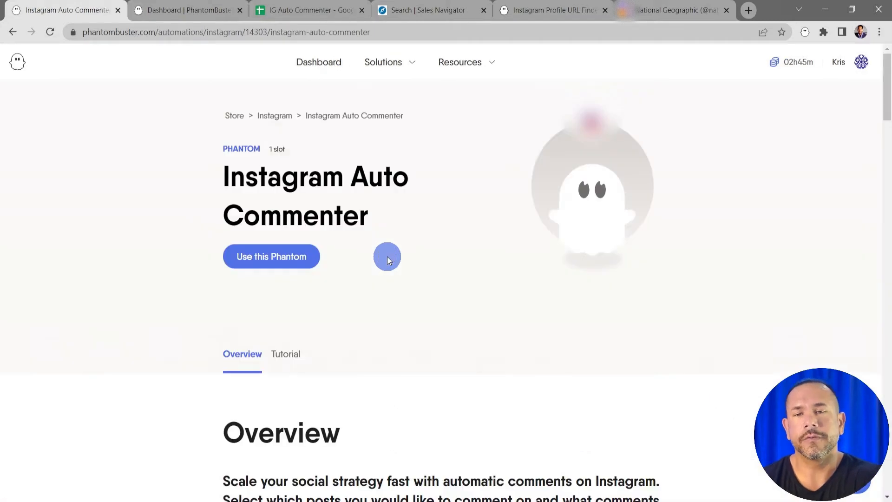
scroll(590, 296, "down", 5)
scroll(591, 295, "down", 1)
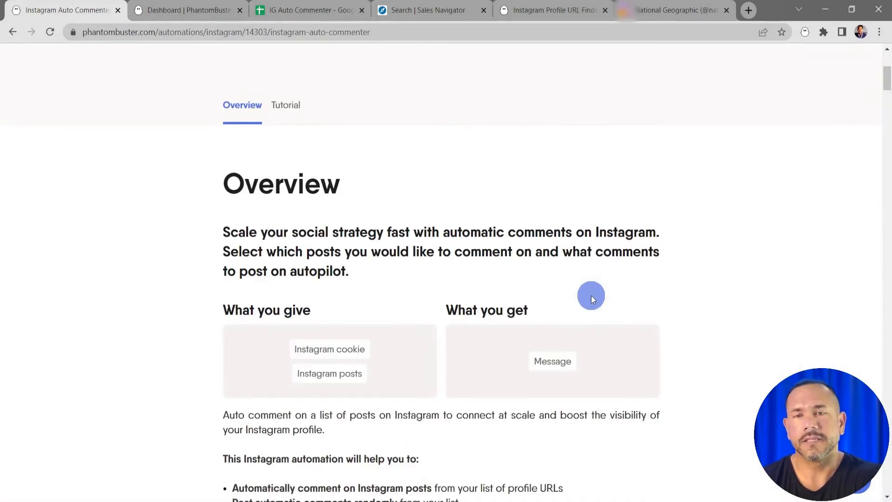
scroll(591, 295, "up", 2)
left_click(286, 177)
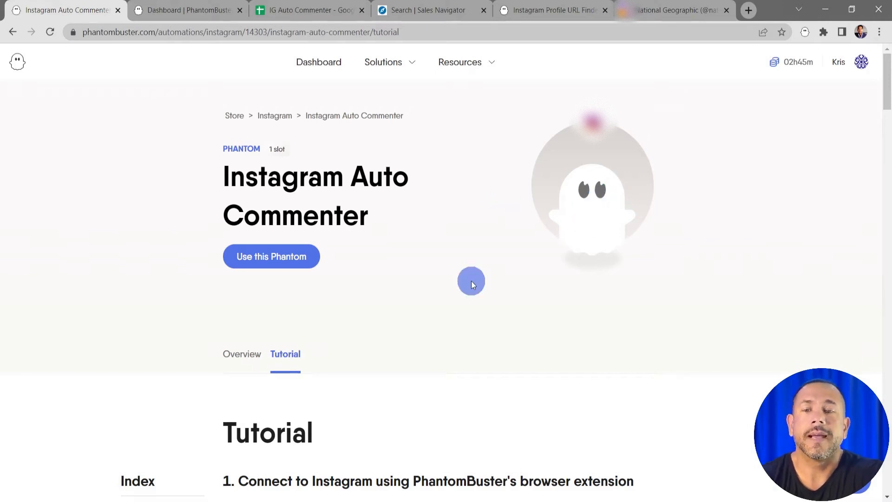
Start setting up the Phantom, connect it to Instagram to fill in the session cookie, and save that stage.
left_click(283, 257)
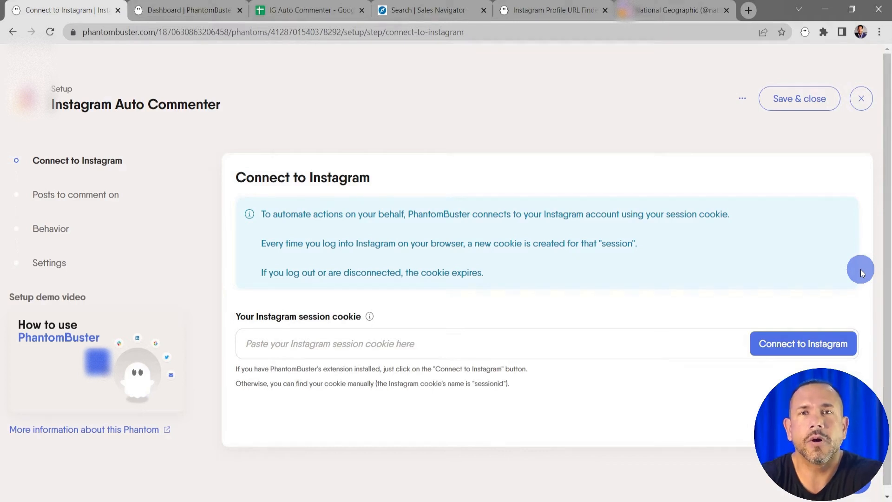
left_click(791, 348)
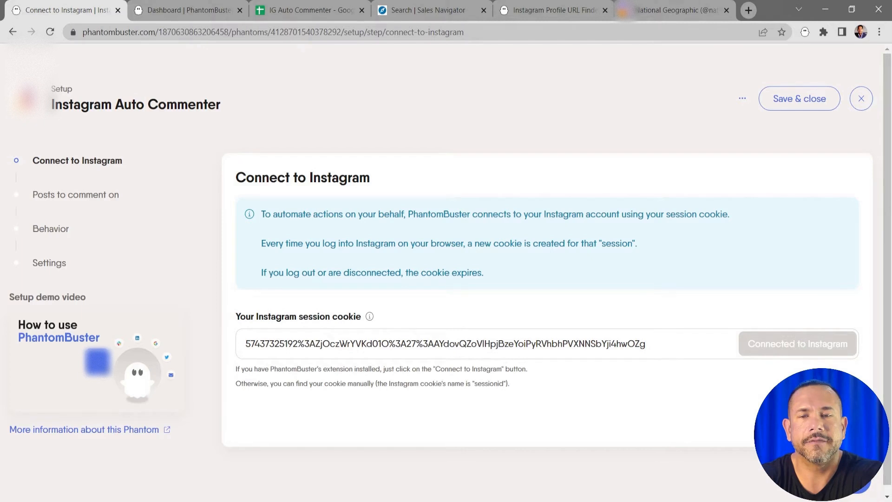
left_click(821, 420)
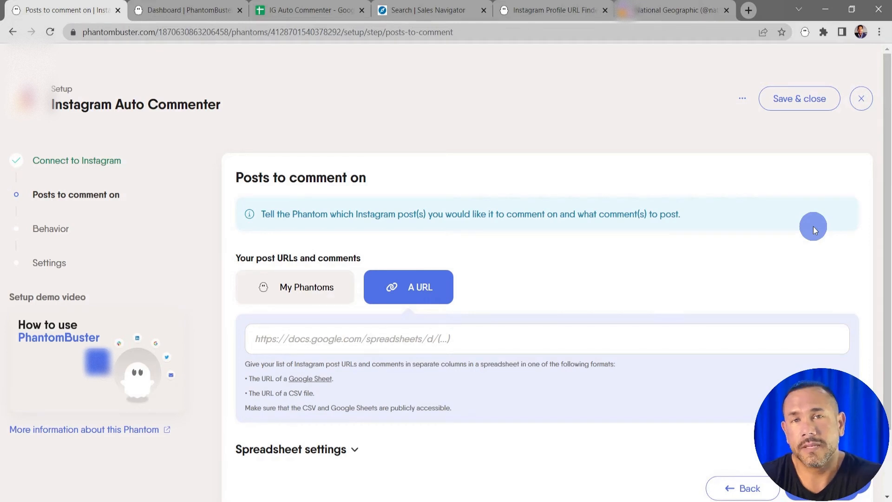
scroll(812, 227, "down", 1)
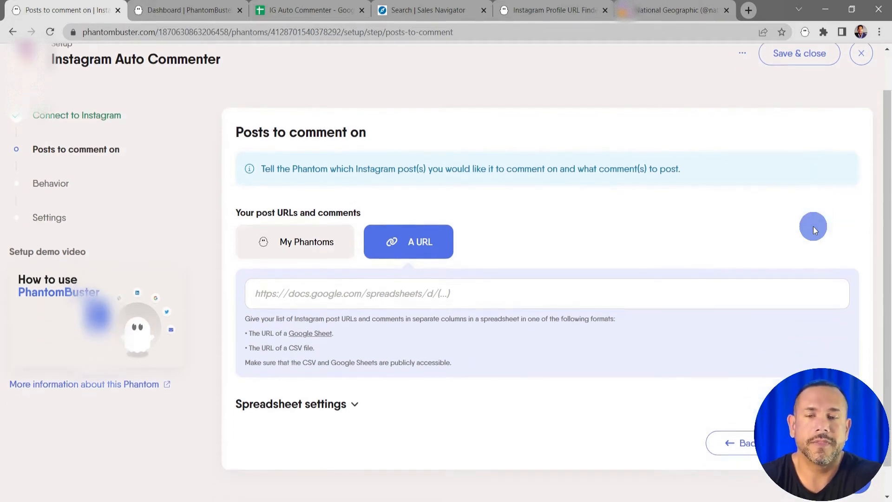
left_click(319, 241)
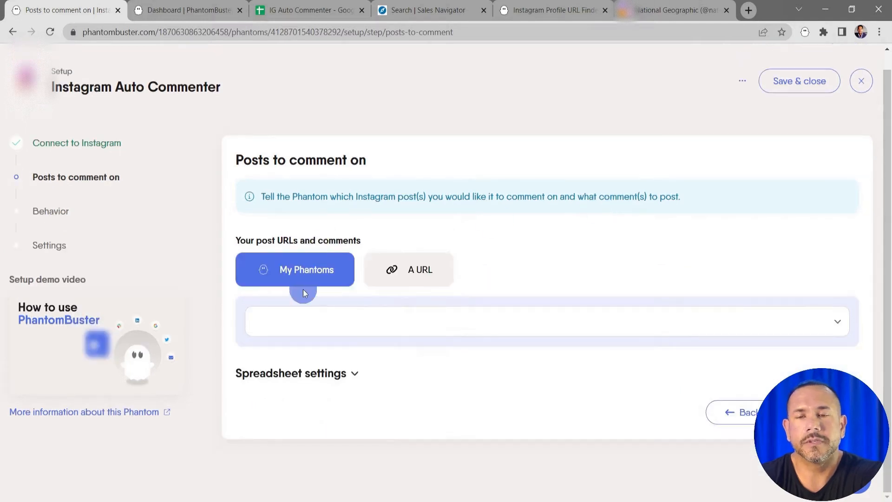
left_click(822, 322)
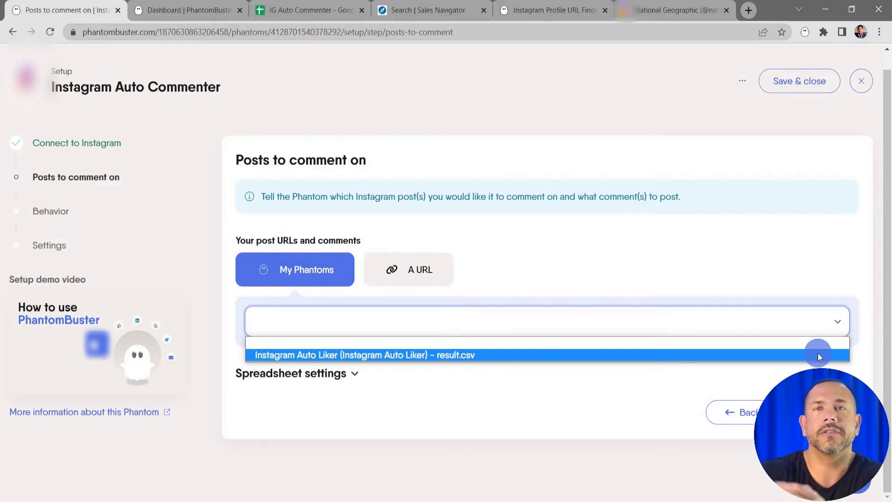
left_click(800, 250)
left_click(420, 265)
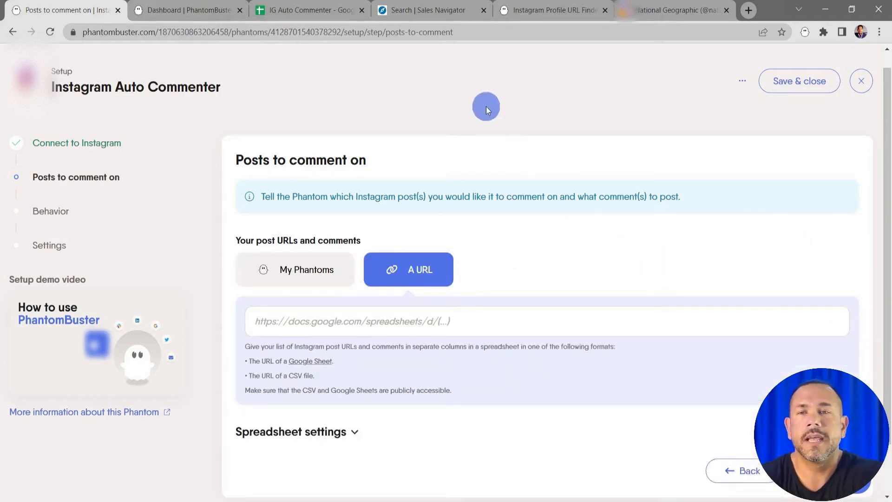
Switch to the IG Auto Commenter Google Sheet, set its general access to Anyone with the link, and copy the sharing link.
left_click(328, 11)
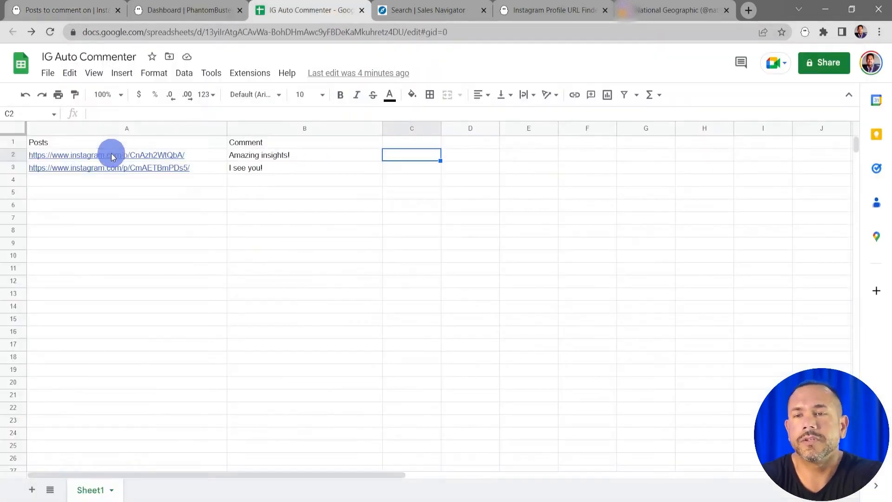
left_click(291, 143)
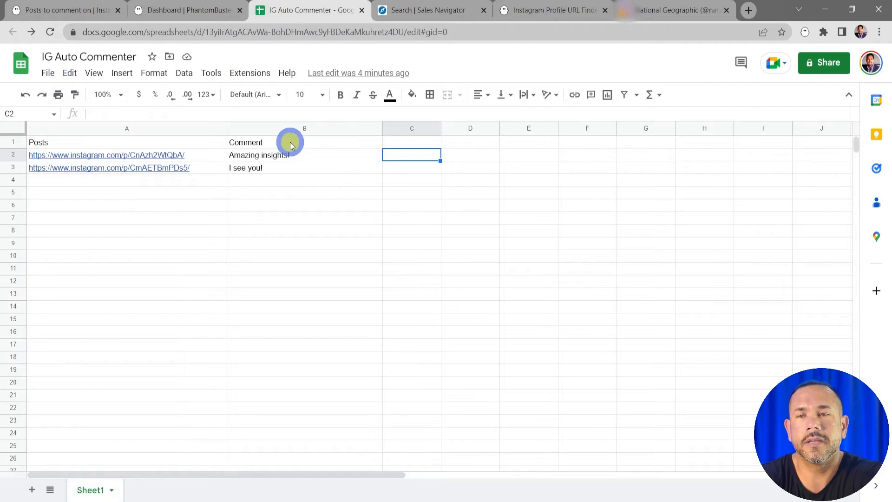
left_click(298, 161)
left_click(299, 166)
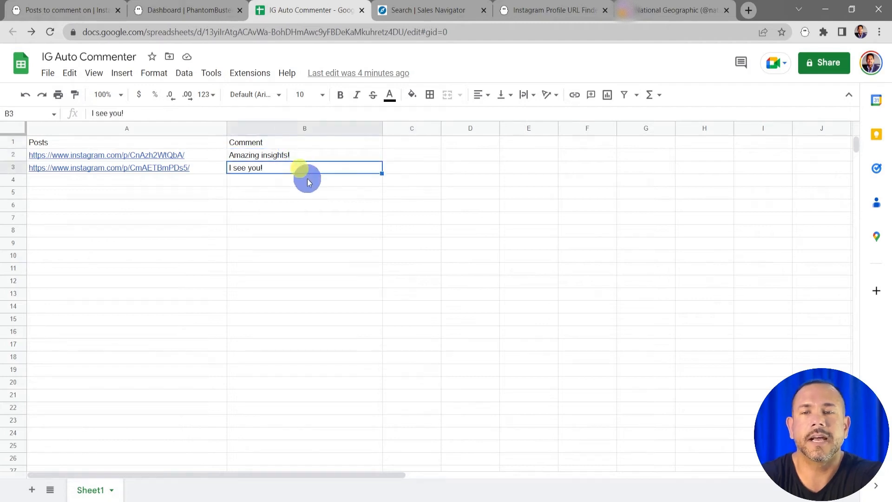
left_click(306, 183)
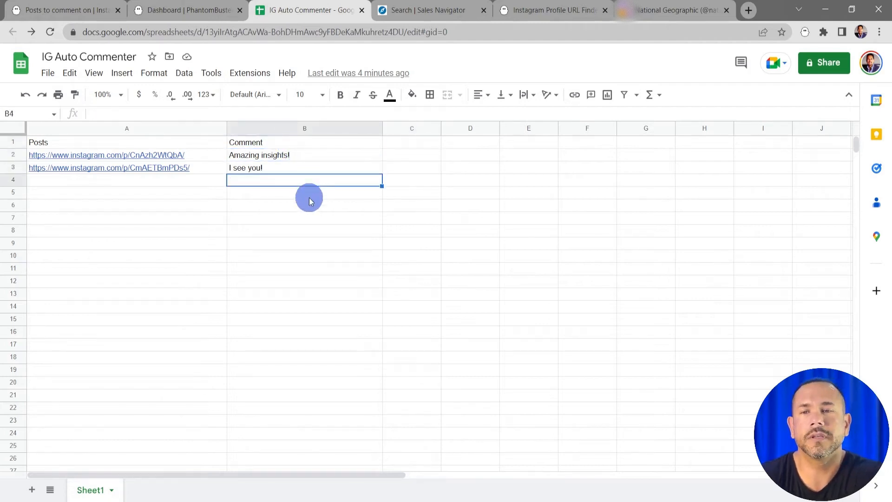
left_click(819, 70)
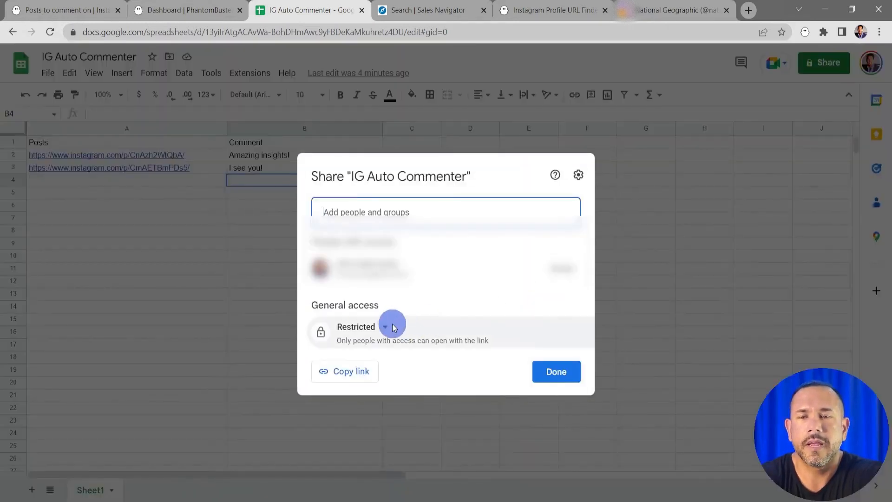
left_click(386, 330)
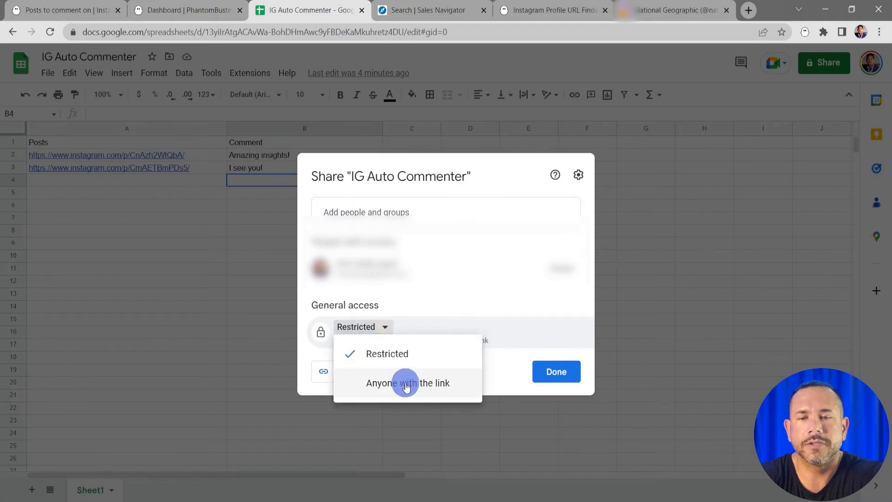
left_click(407, 379)
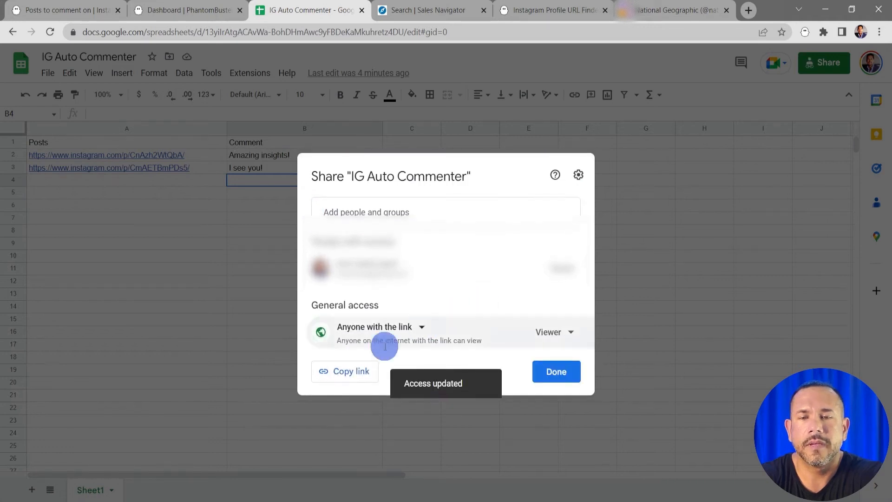
left_click(354, 370)
left_click(569, 373)
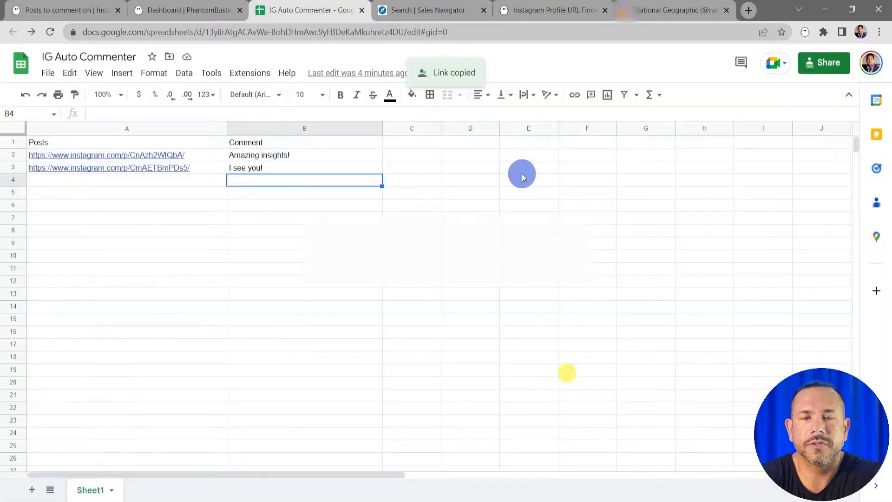
Return to the PhantomBuster setup and paste the copied Google Sheet link as the URL for the posts and comments.
left_click(58, 9)
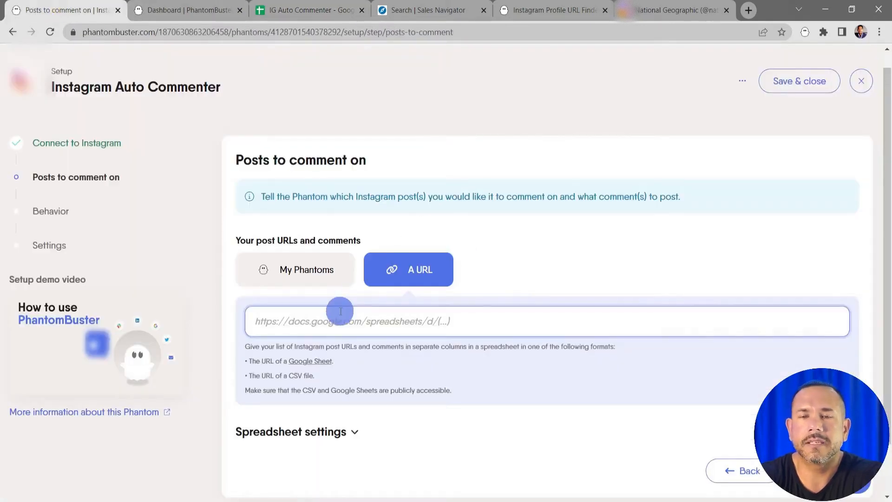
left_click(279, 324)
right_click(278, 322)
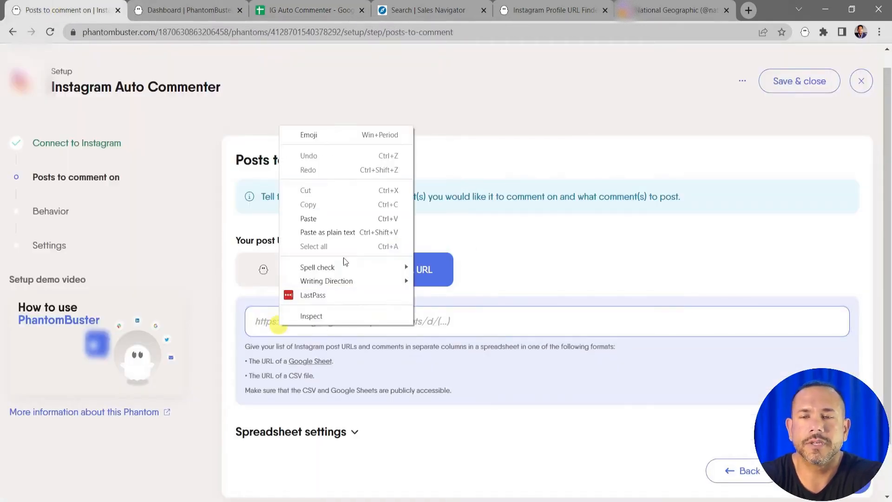
left_click(339, 219)
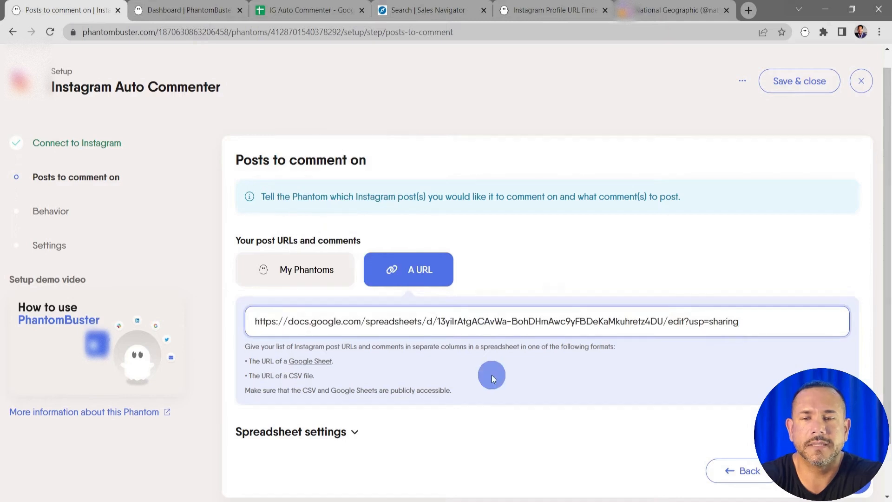
Set the column containing post URLs to Posts in the spreadsheet settings and check it against the sheet's header.
scroll(491, 375, "down", 1)
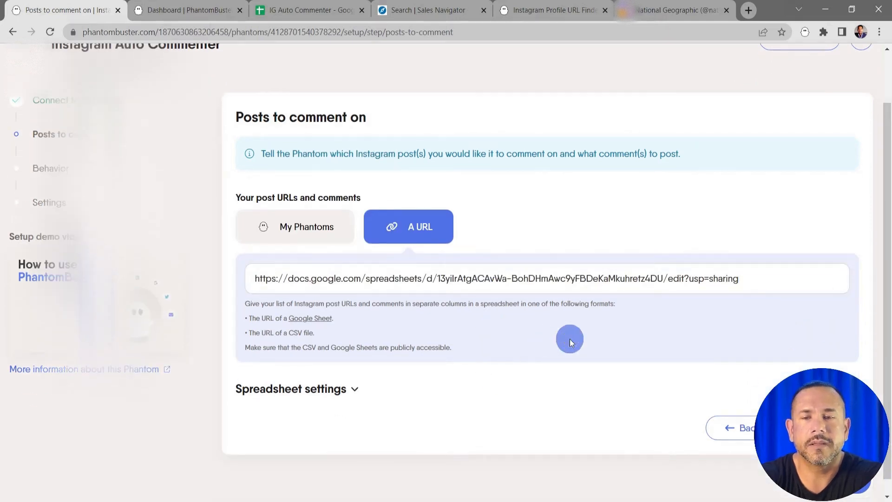
scroll(569, 338, "down", 1)
left_click(351, 373)
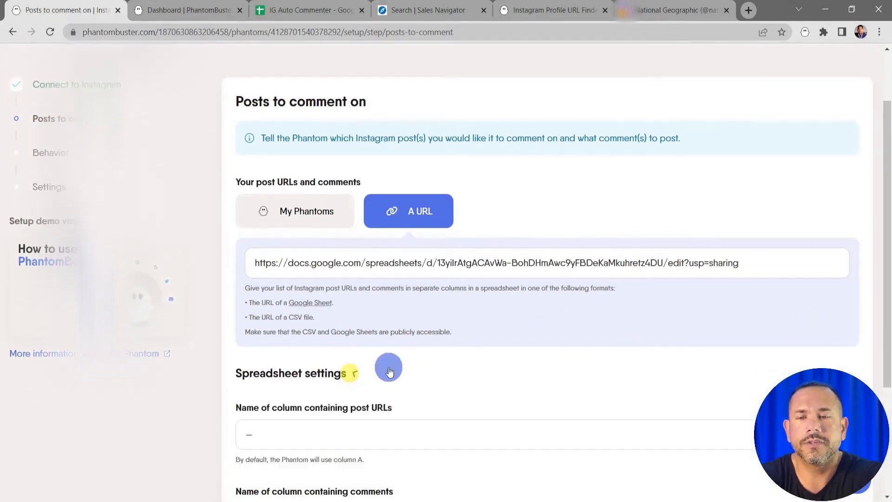
scroll(642, 350, "down", 3)
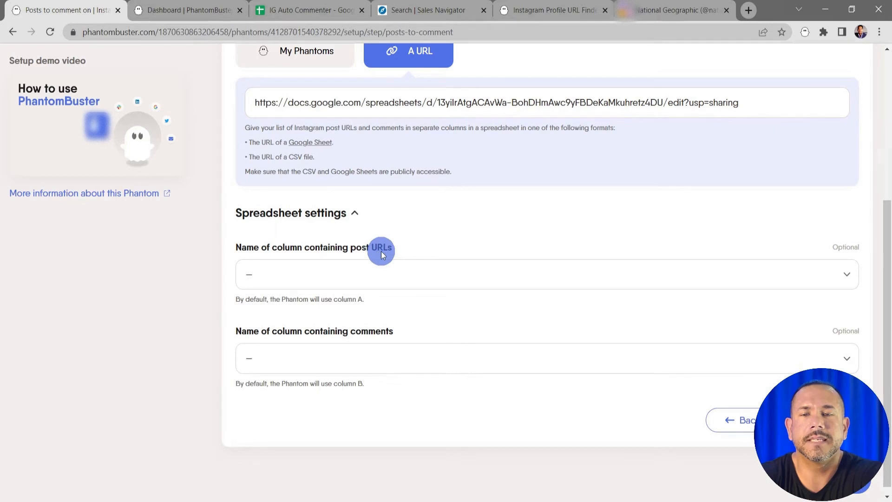
left_click(840, 275)
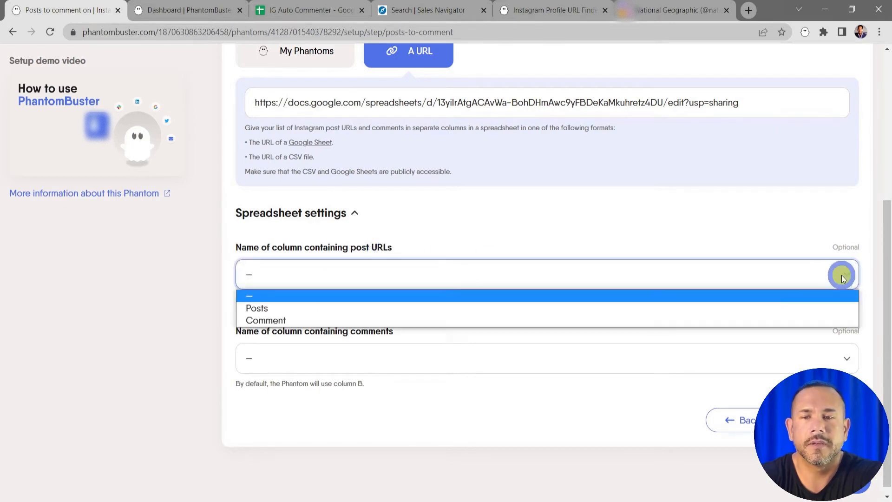
left_click(804, 306)
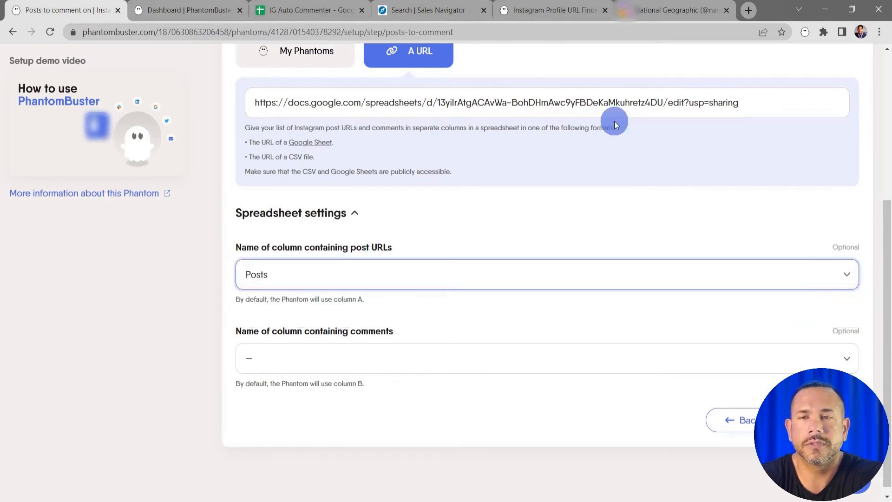
left_click(292, 12)
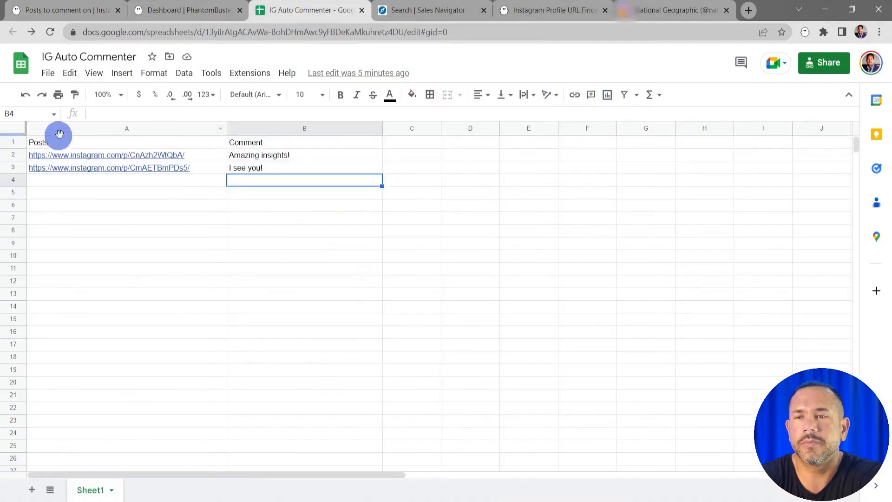
left_click(83, 10)
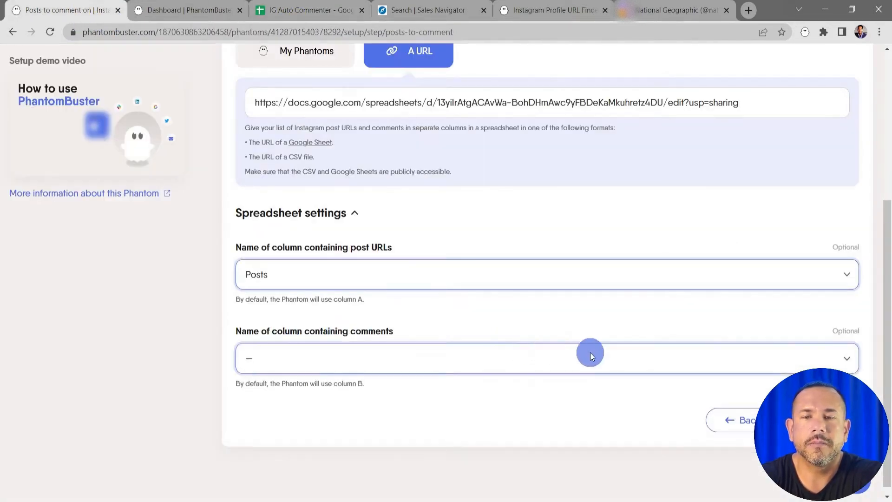
Set the column containing comments to Comment, check it against the sheet's header, and save the posts stage.
left_click(743, 358)
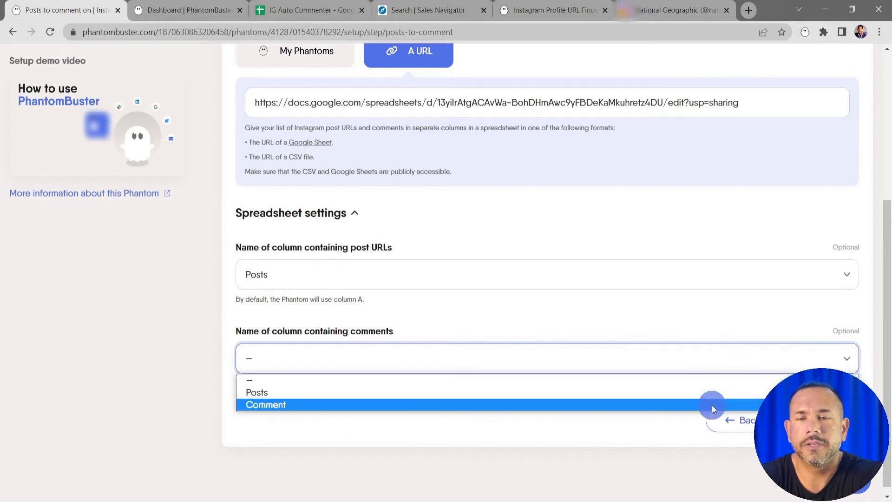
left_click(712, 406)
left_click(320, 9)
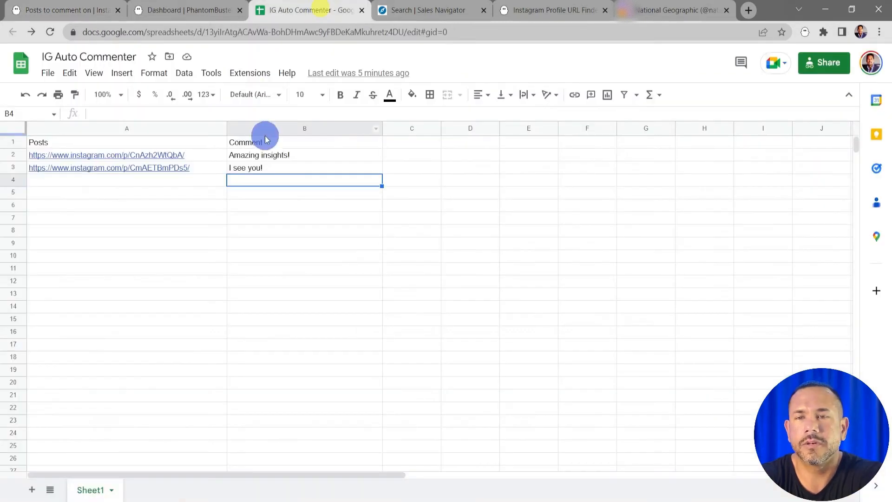
left_click(80, 9)
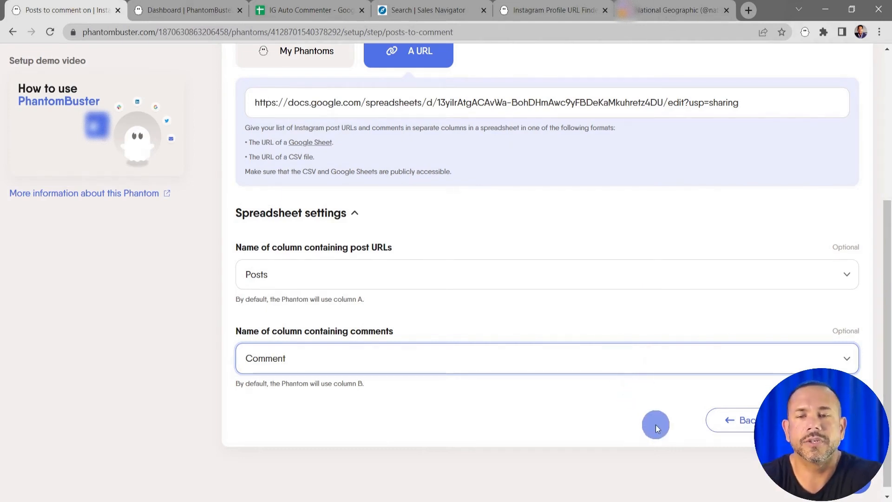
left_click(818, 420)
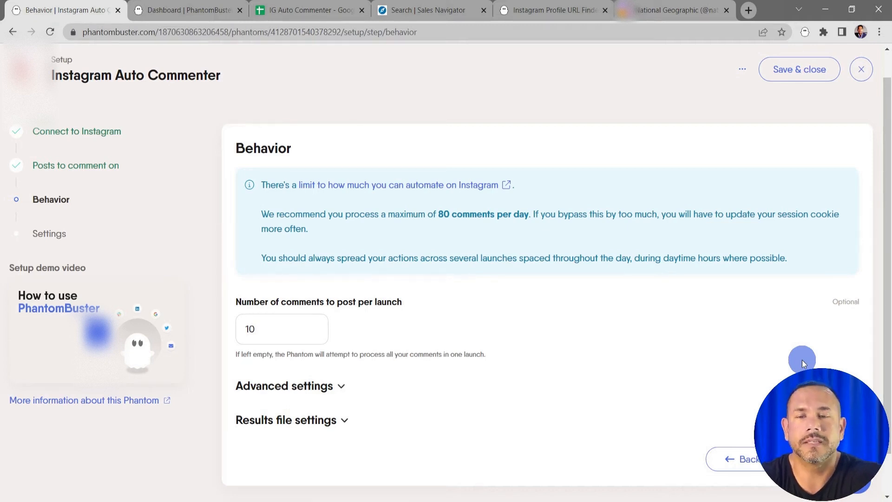
Review the number of comments to post per launch and the advanced options for post-loading delay and random comments.
scroll(604, 355, "down", 1)
left_click(293, 282)
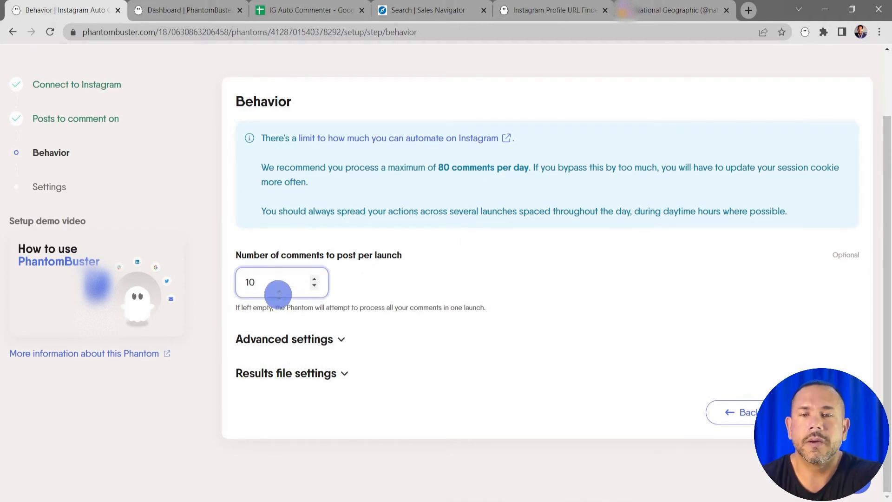
left_click(284, 322)
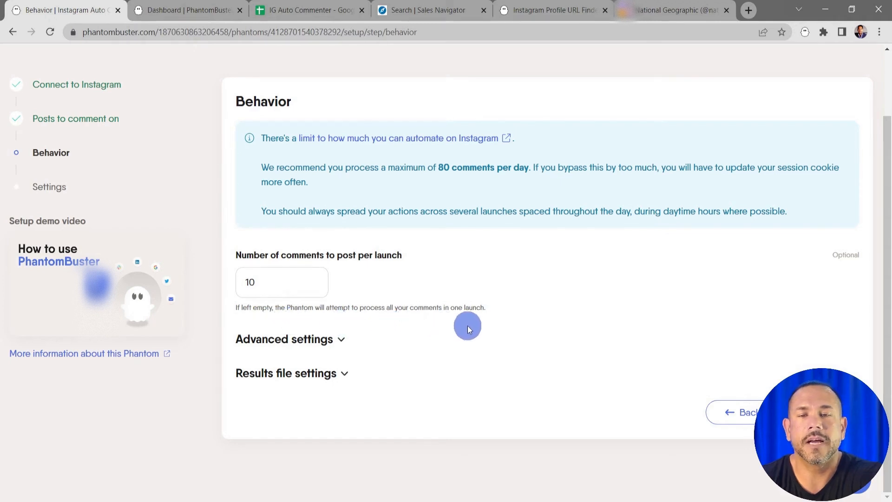
left_click(336, 339)
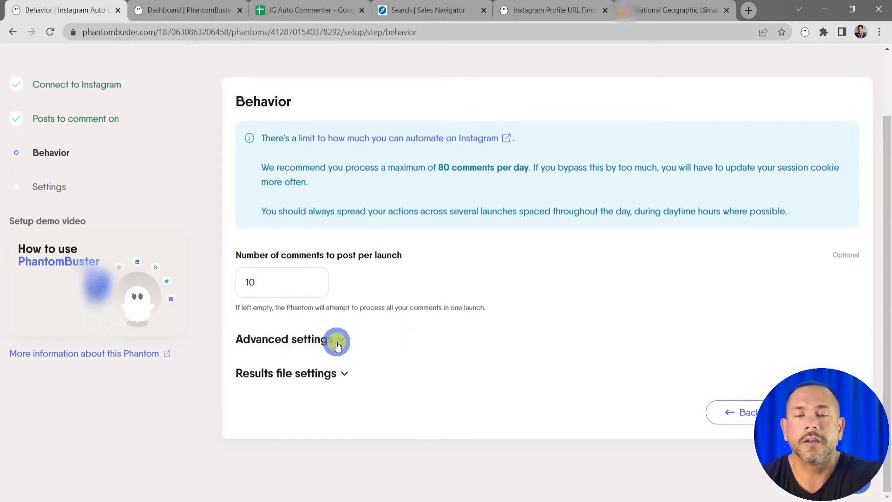
scroll(452, 333, "down", 3)
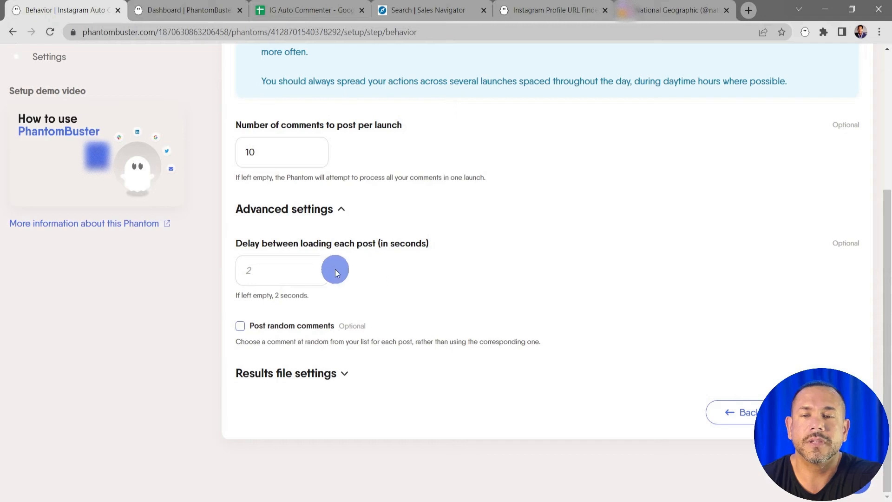
left_click(286, 267)
left_click(377, 272)
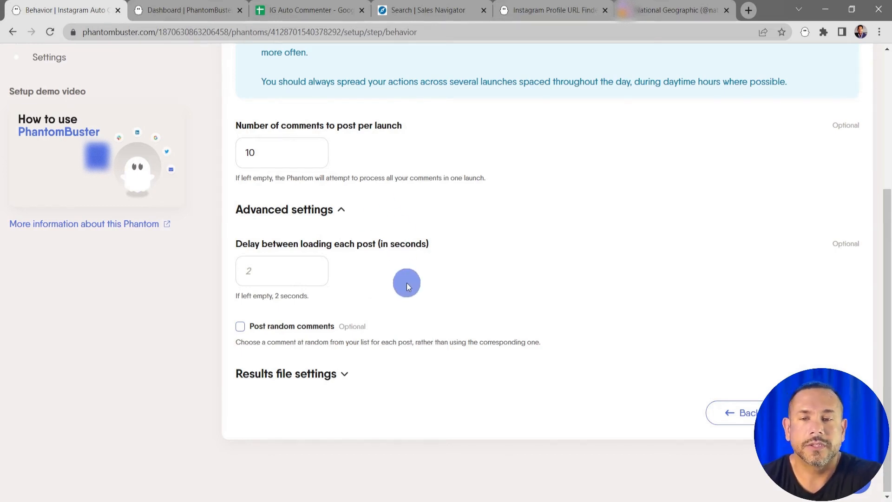
Review the results file name and fields-to-keep options without filling them in, and save the Behavior stage.
left_click(346, 375)
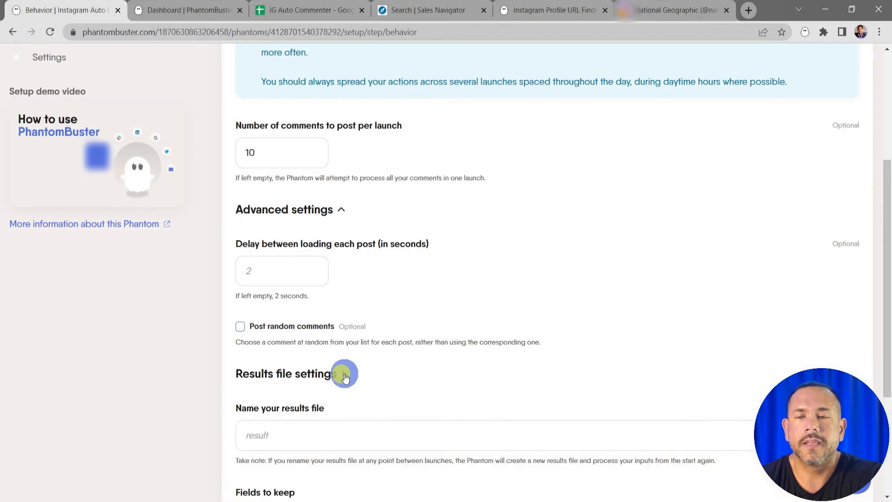
scroll(460, 343, "down", 1)
scroll(461, 344, "down", 2)
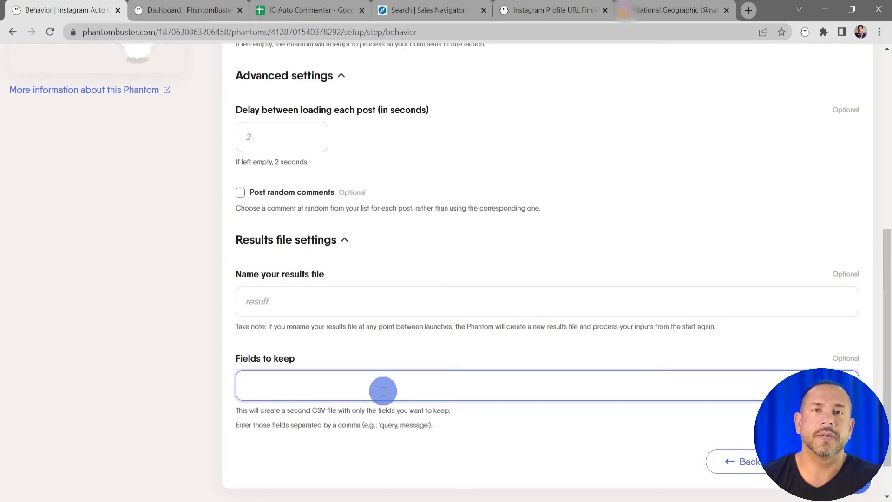
left_click(610, 271)
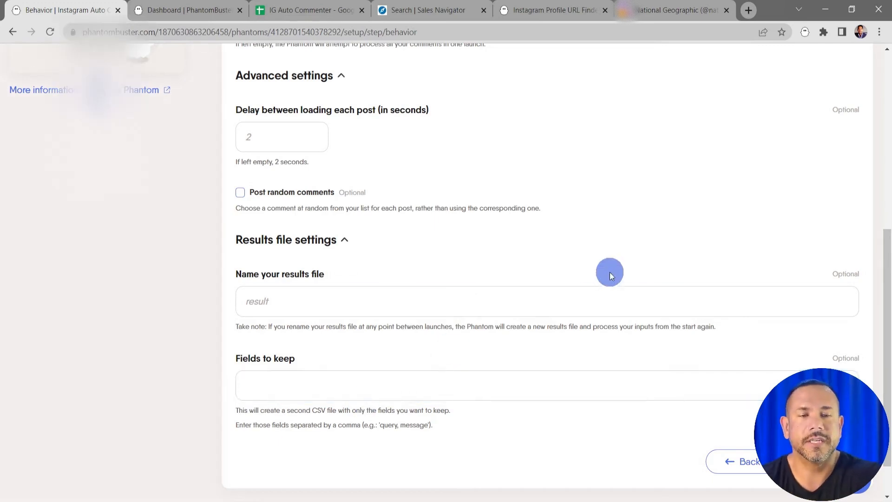
scroll(642, 249, "up", 2)
left_click(327, 326)
left_click(350, 208)
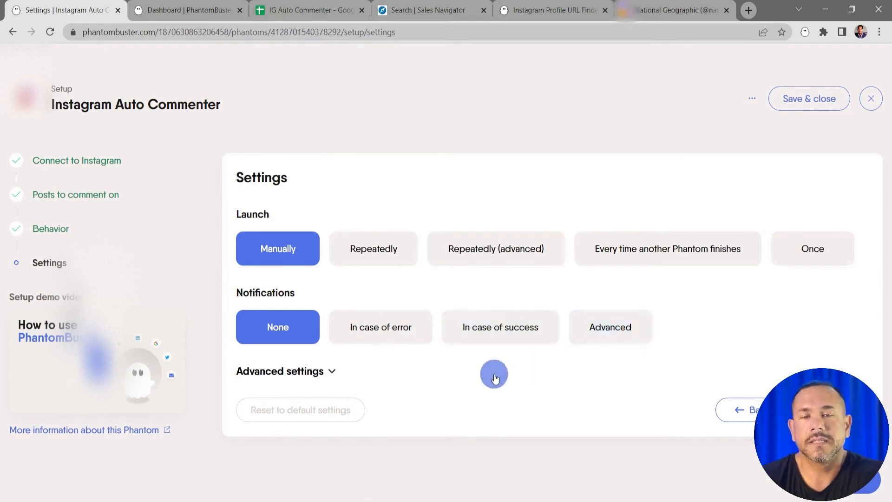
Review the advanced proxy, limit and folder management settings, and save the setup with manual launch and no notifications.
left_click(332, 375)
scroll(503, 361, "down", 6)
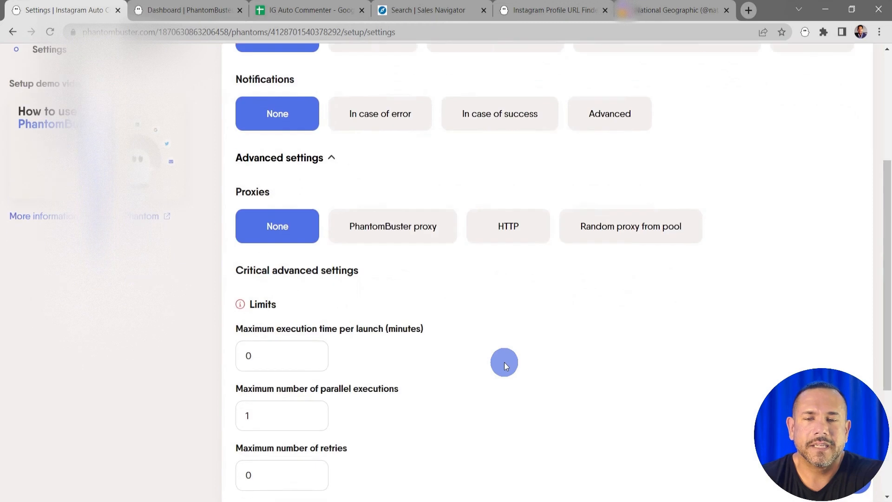
scroll(503, 361, "down", 2)
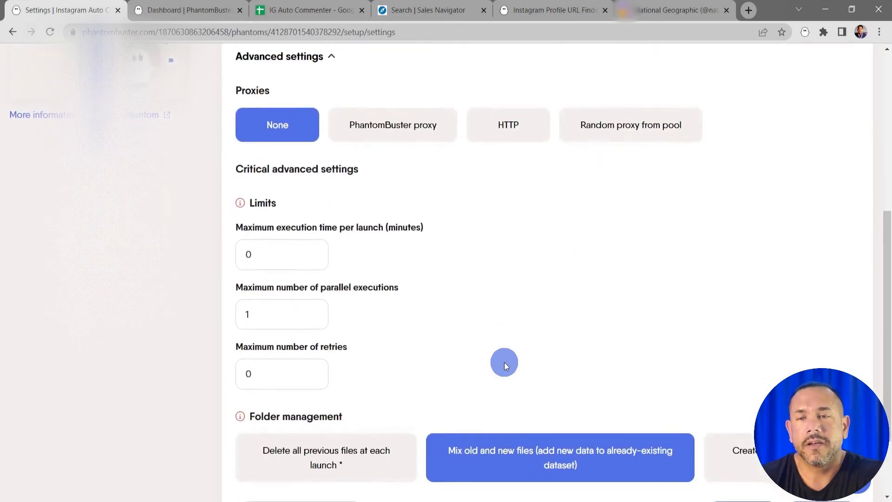
scroll(505, 365, "down", 2)
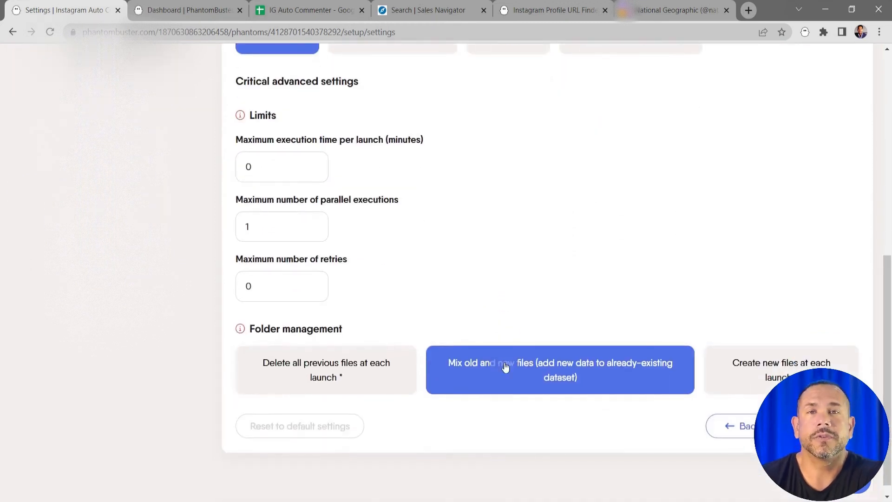
scroll(504, 364, "up", 1)
scroll(505, 366, "up", 3)
scroll(489, 334, "up", 1)
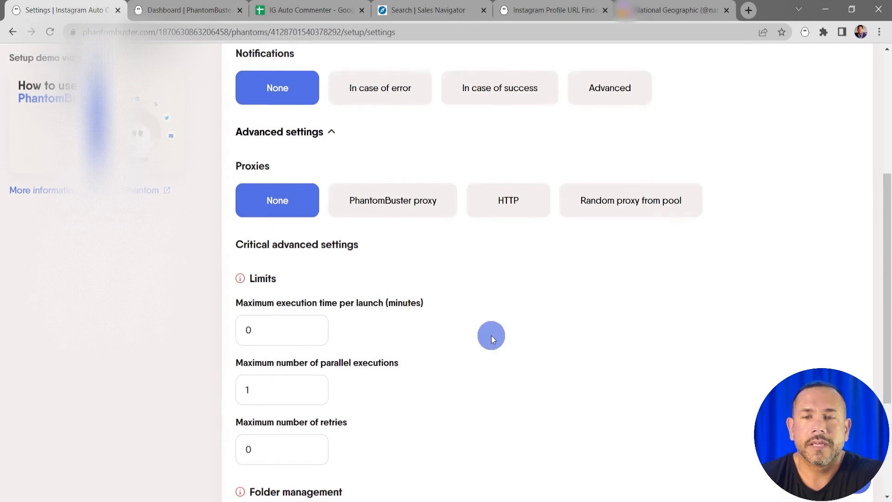
left_click(319, 162)
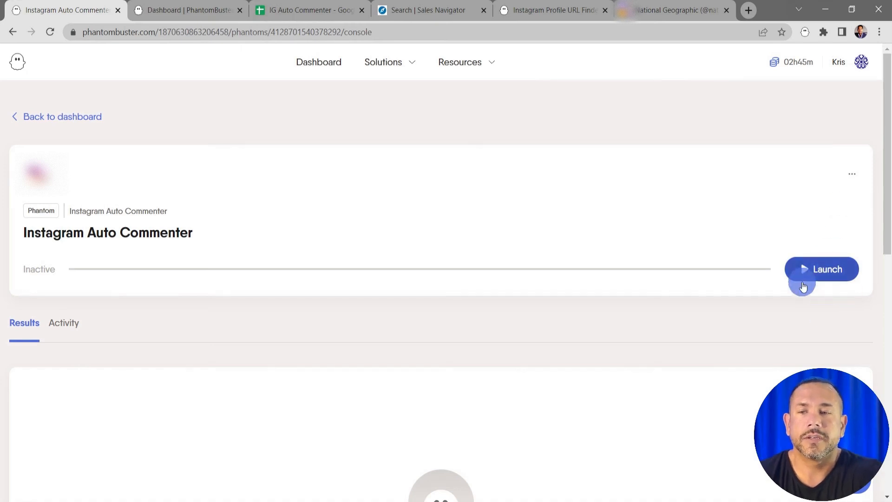
Launch the Instagram Auto Commenter and check its authentication status, sent messages and results table.
left_click(825, 274)
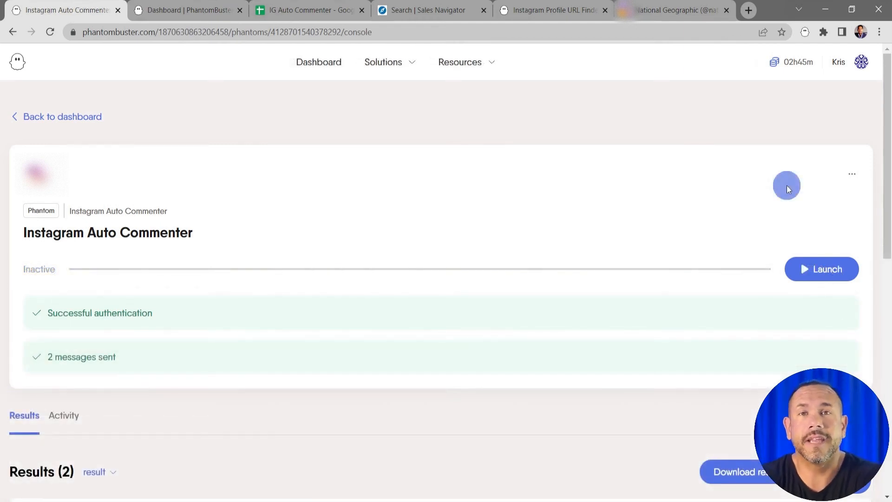
scroll(787, 185, "down", 1)
mouse_move(133, 302)
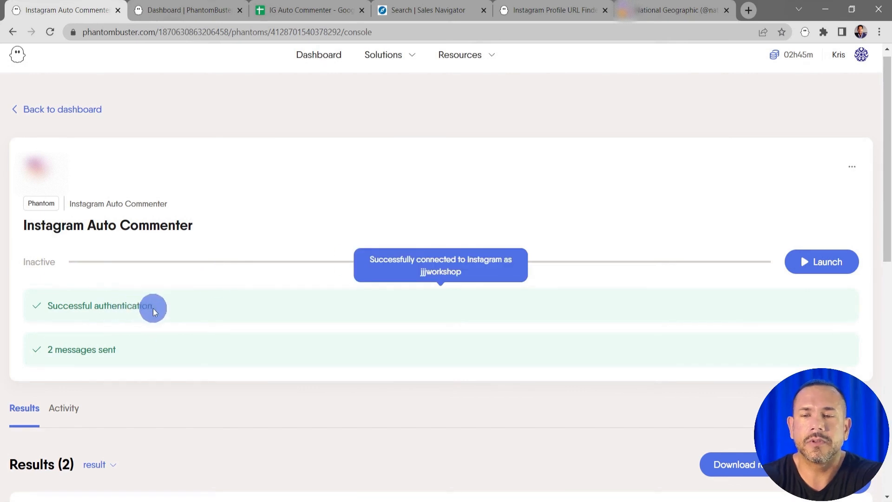
mouse_move(100, 361)
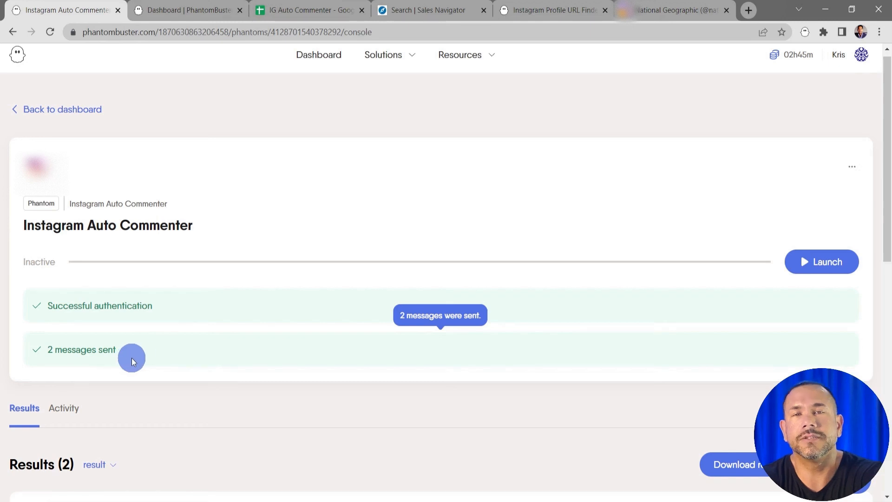
scroll(150, 354, "down", 6)
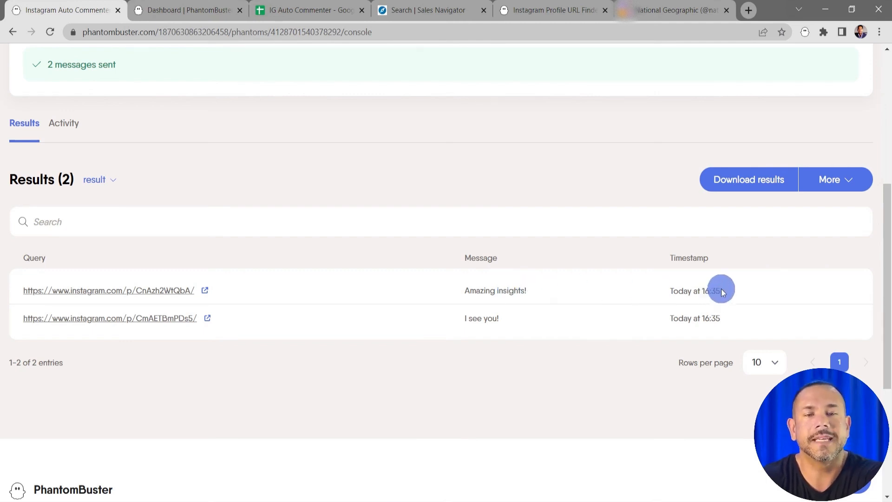
View the download options for the Phantom's result files, and close them without downloading anything.
scroll(720, 288, "up", 1)
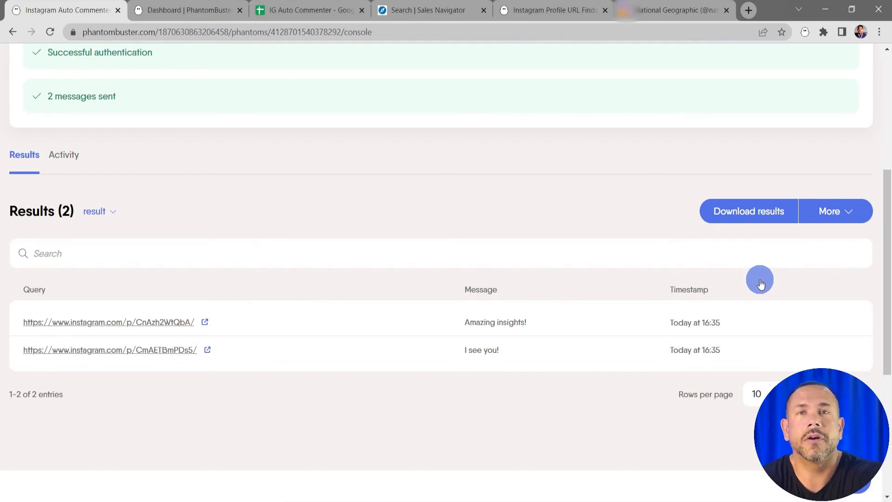
left_click(867, 239)
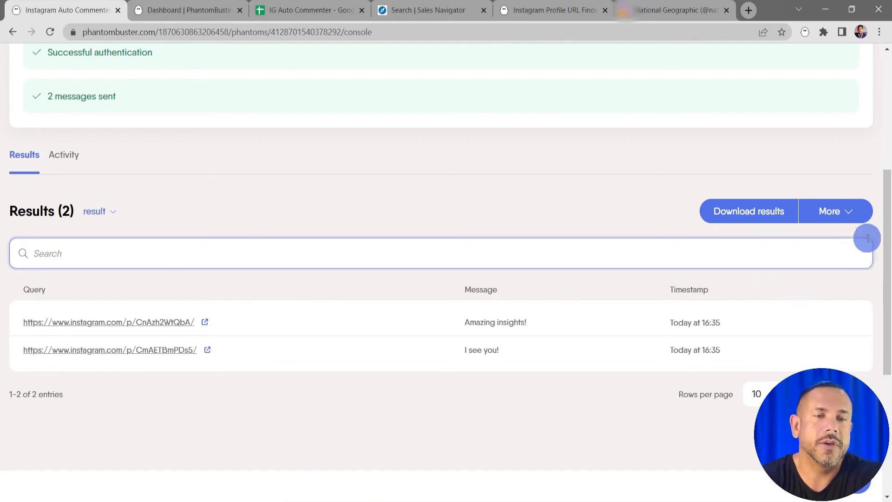
left_click(851, 214)
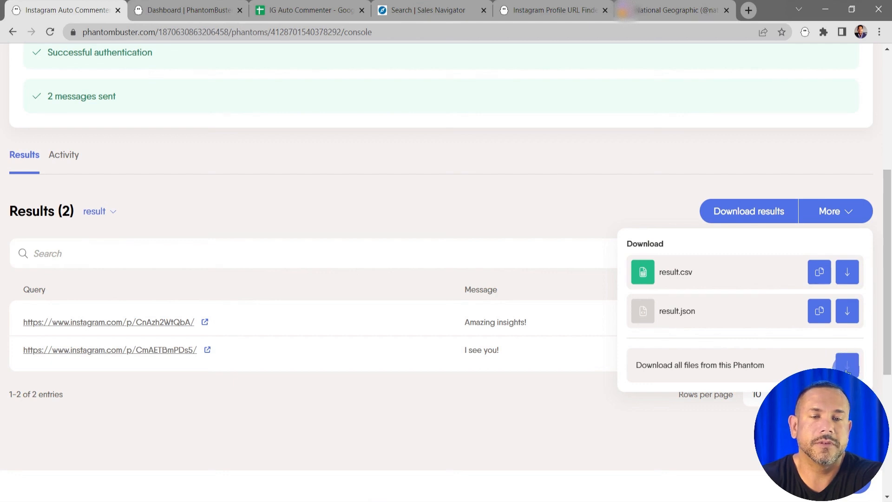
left_click(492, 191)
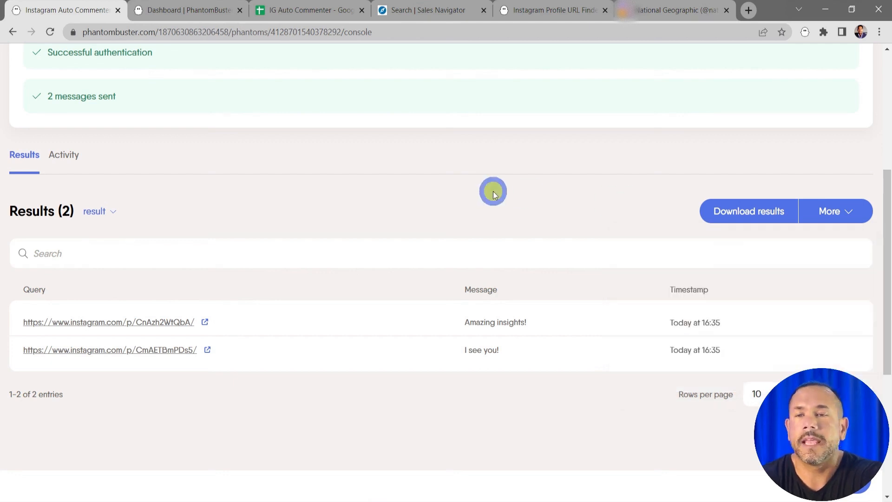
Check the Phantom's activity history and setup summary, and return to the results view.
left_click(90, 158)
scroll(319, 304, "up", 1)
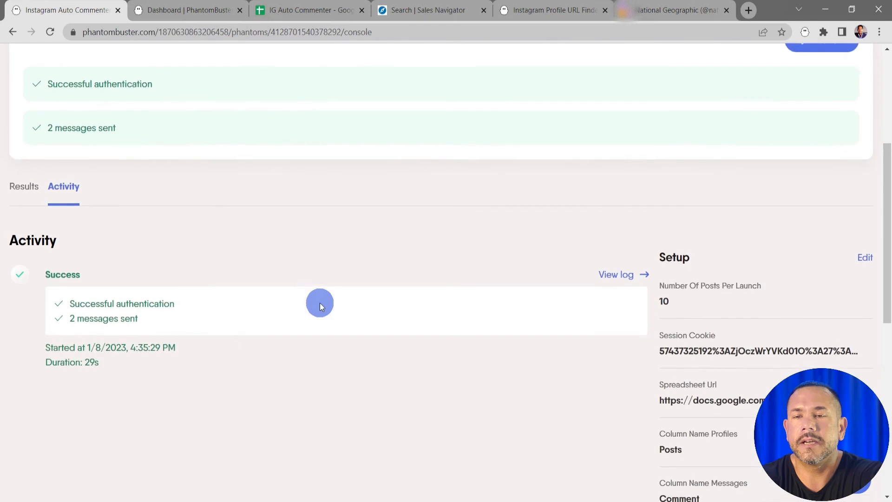
scroll(319, 306, "up", 2)
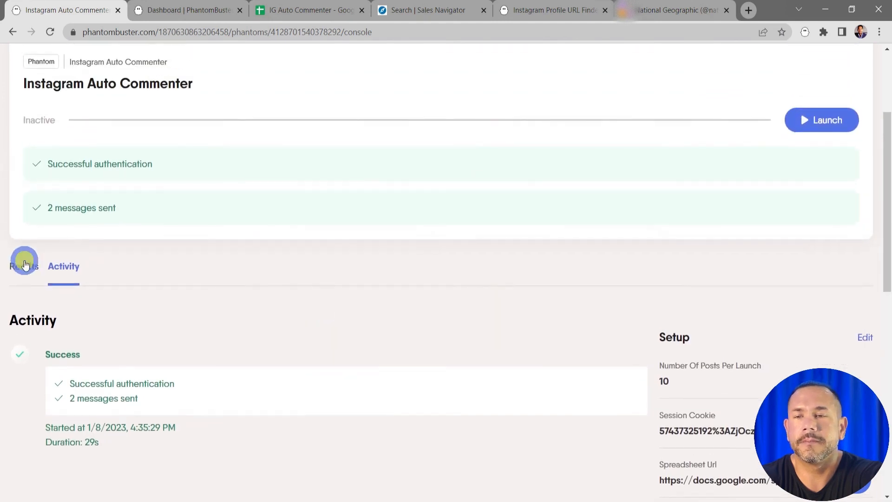
left_click(25, 263)
scroll(341, 309, "up", 4)
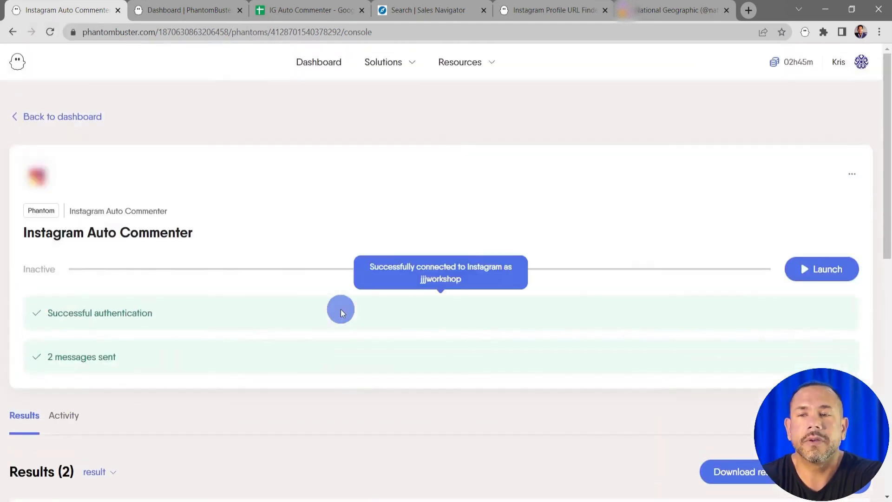